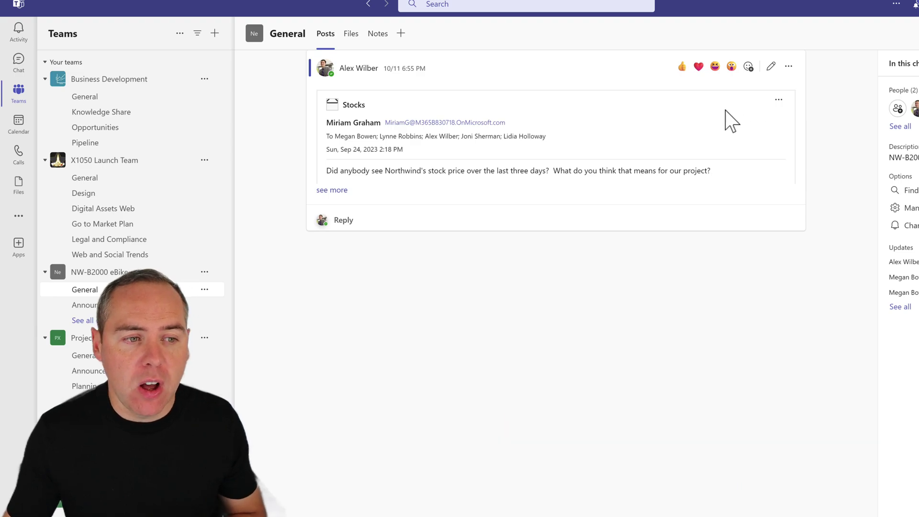
# Browse the Design, Digital Assets Web and Go to Market Plan channels of the X1050 Launch Team, and open the overall file list.
pyautogui.click(135, 193)
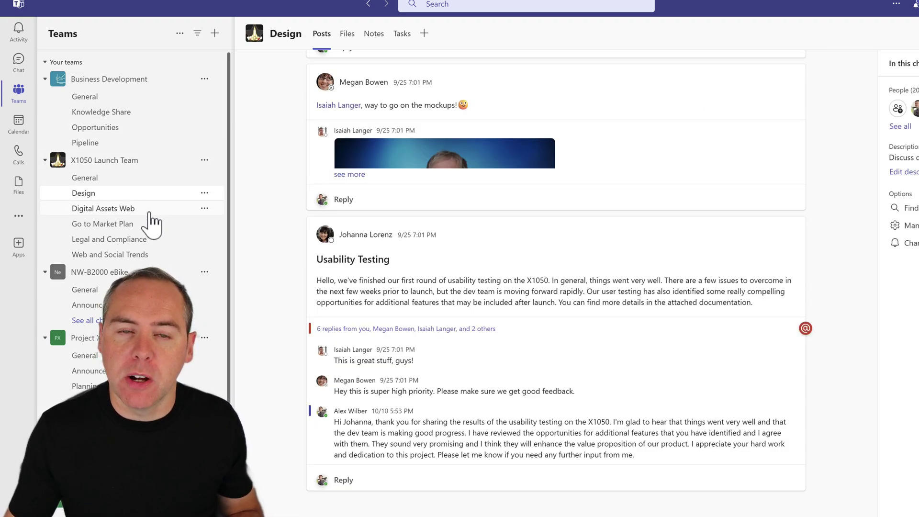
pyautogui.click(150, 213)
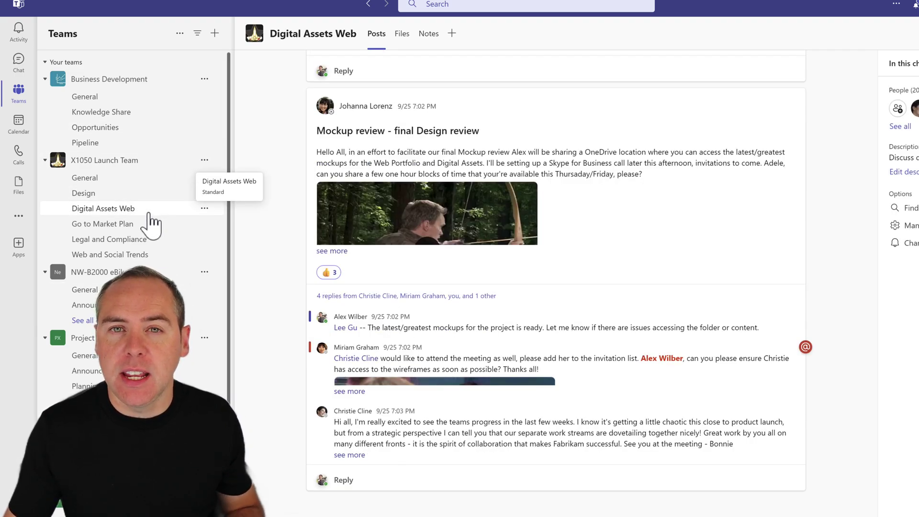
pyautogui.click(149, 229)
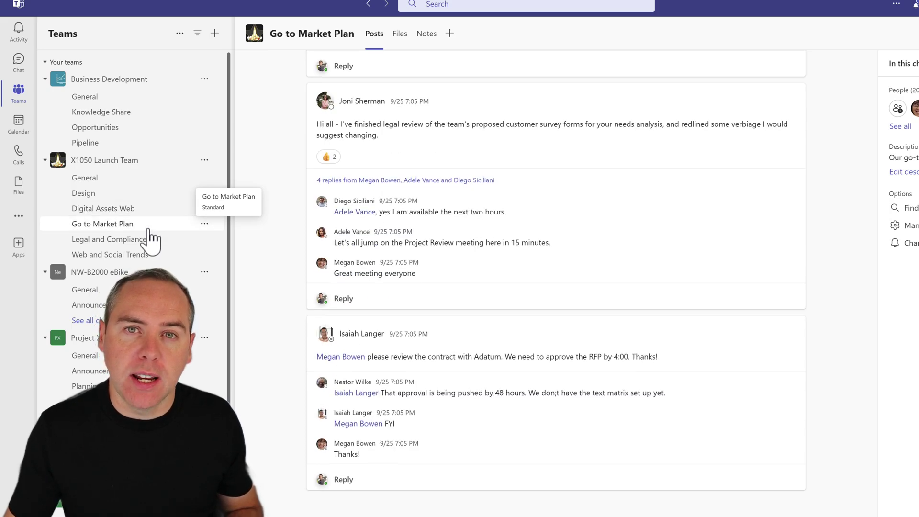
pyautogui.scroll(10, 605, 244)
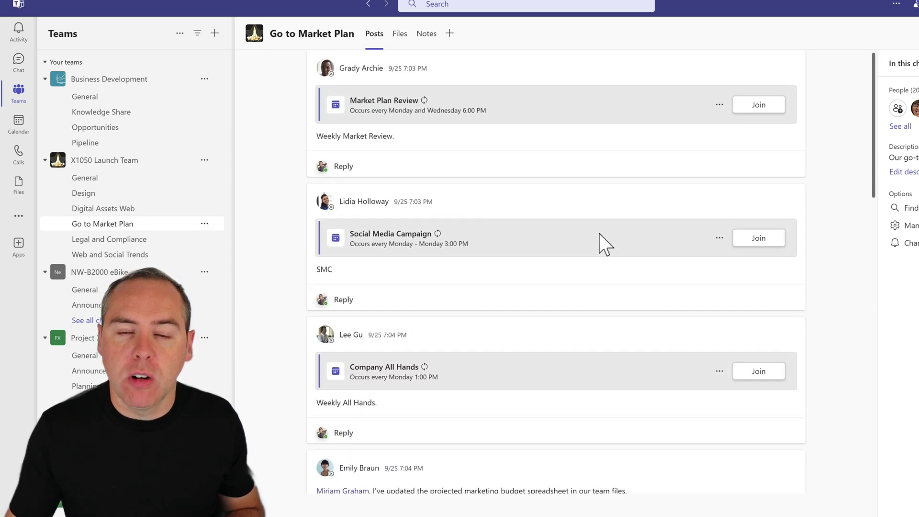
pyautogui.scroll(-10, 606, 244)
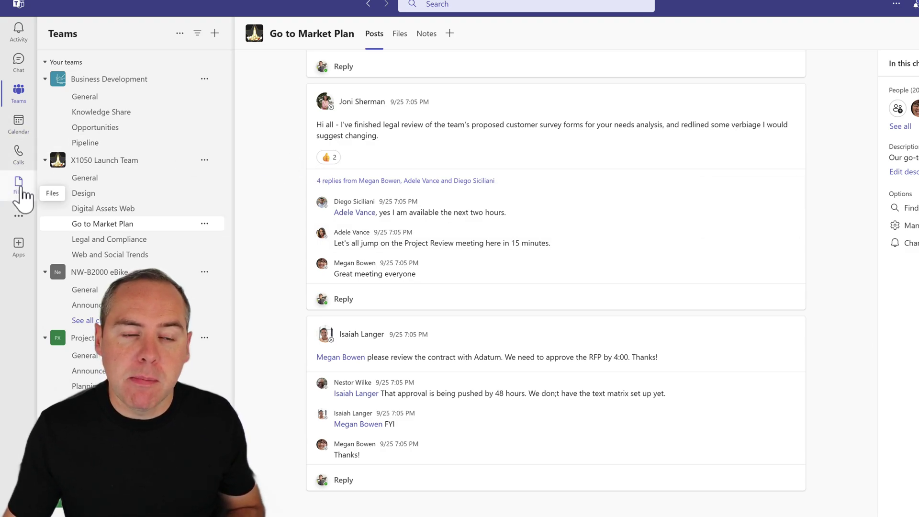
pyautogui.click(19, 185)
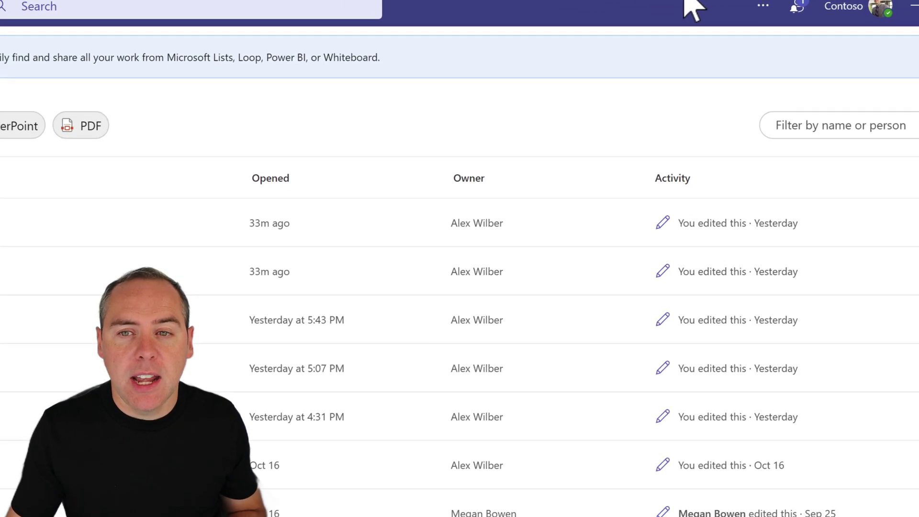
# Try the Dark theme in the appearance settings, and set the theme to Follow operating system theme.
pyautogui.click(762, 5)
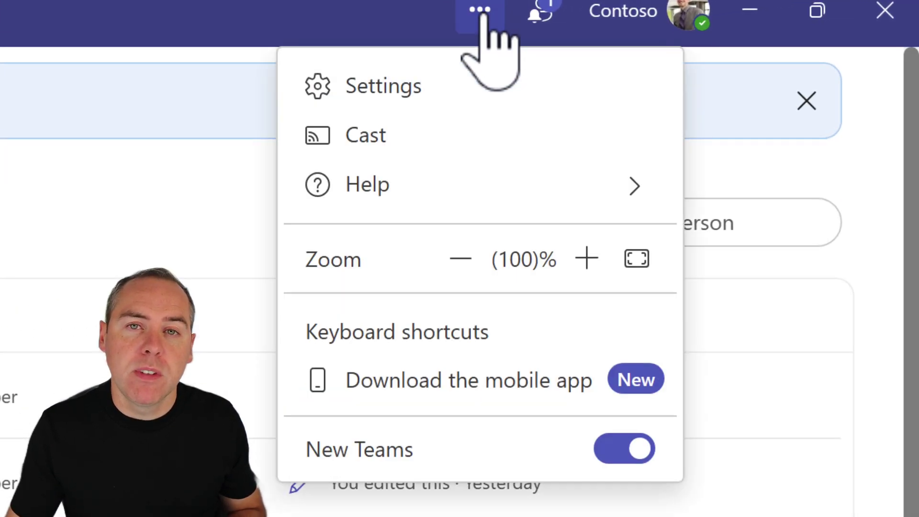
pyautogui.click(467, 79)
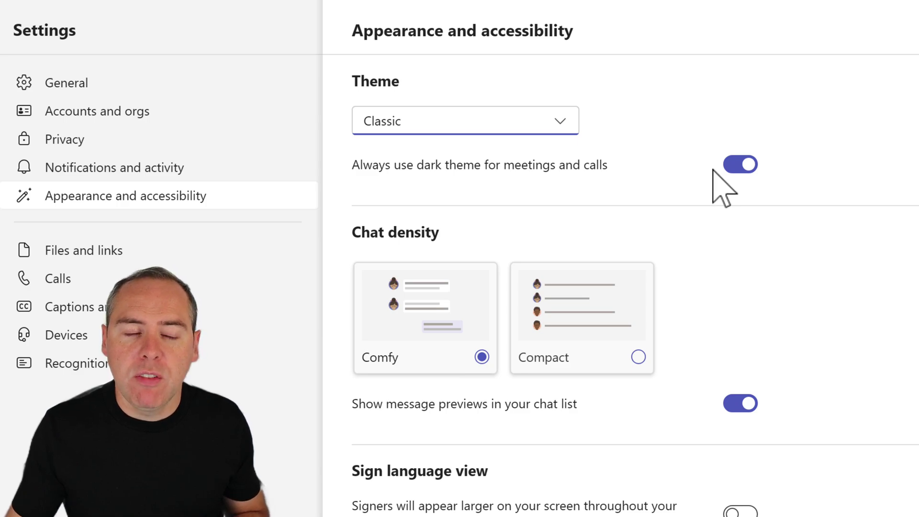
pyautogui.click(494, 125)
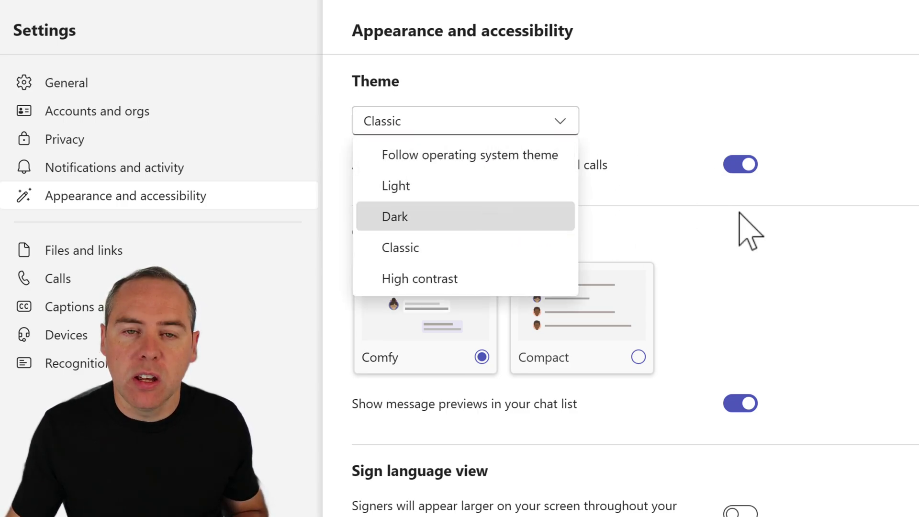
pyautogui.click(487, 216)
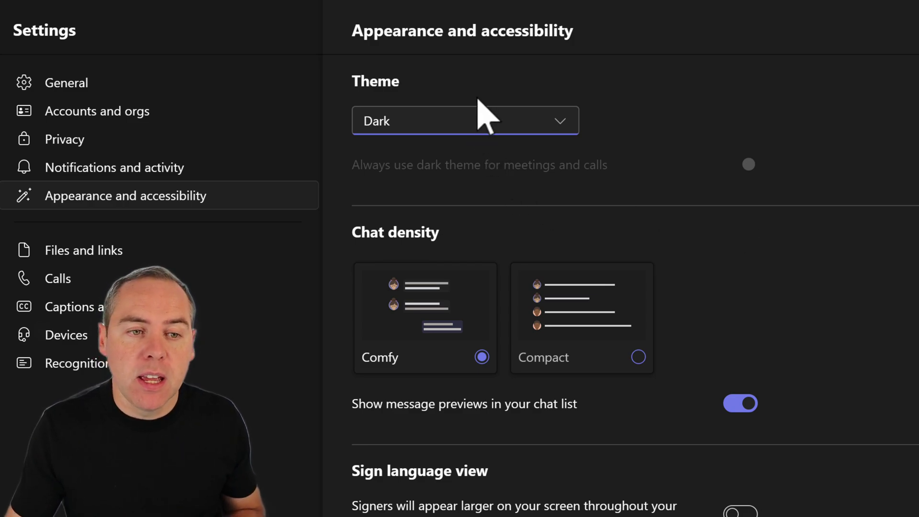
pyautogui.click(472, 123)
pyautogui.click(550, 154)
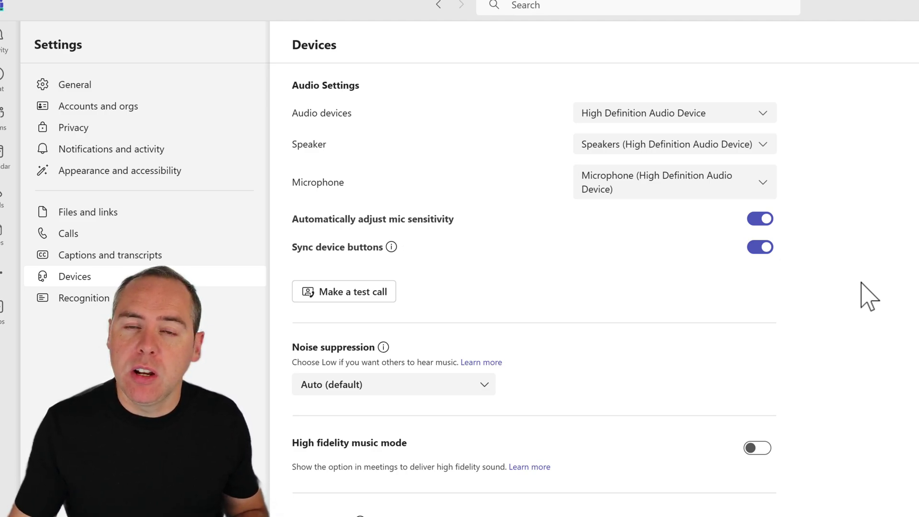
# Check the available speaker choices in the Devices audio settings.
pyautogui.click(763, 147)
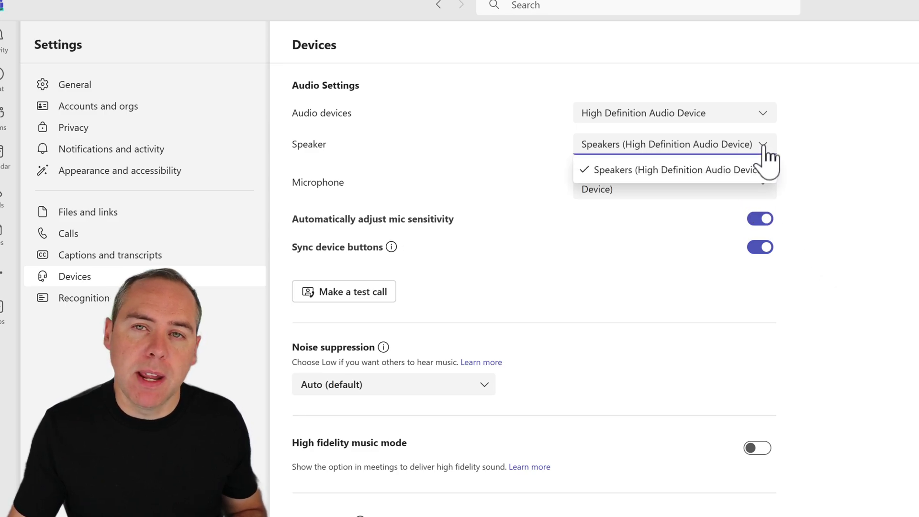
pyautogui.click(831, 188)
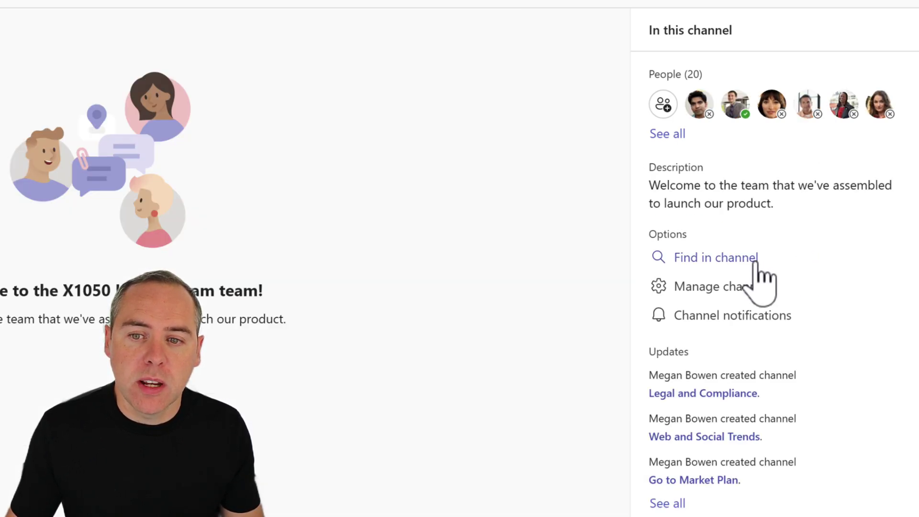
# View the in-channel search and the notification settings of the X1050 Launch Team's General channel, closing both without changes.
pyautogui.click(753, 260)
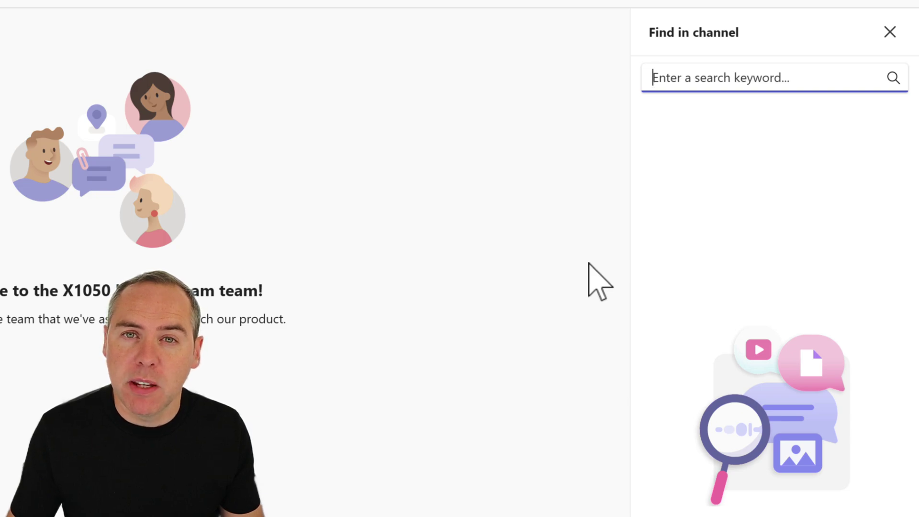
pyautogui.press('Escape')
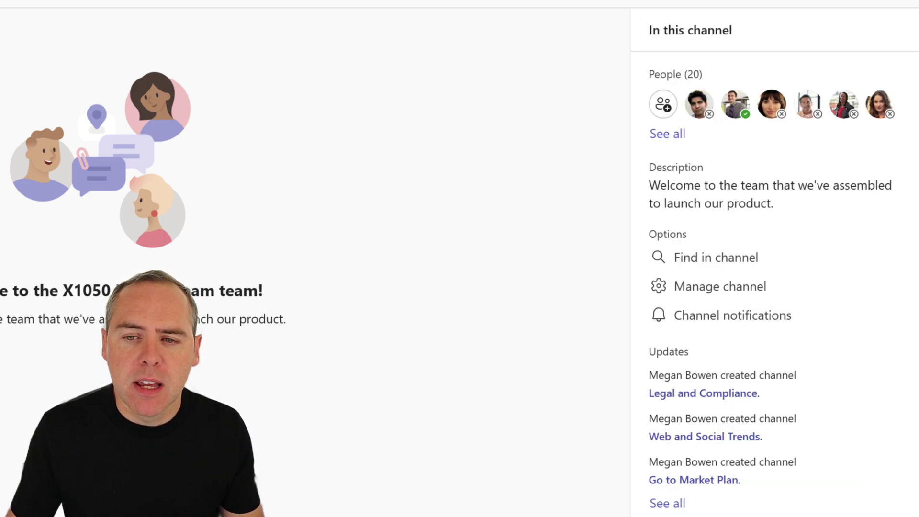
pyautogui.click(767, 313)
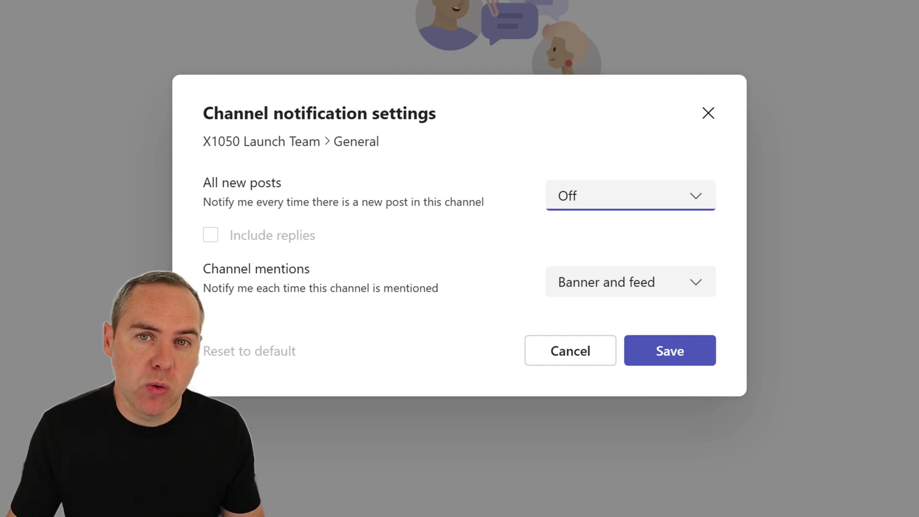
pyautogui.click(716, 133)
pyautogui.click(708, 115)
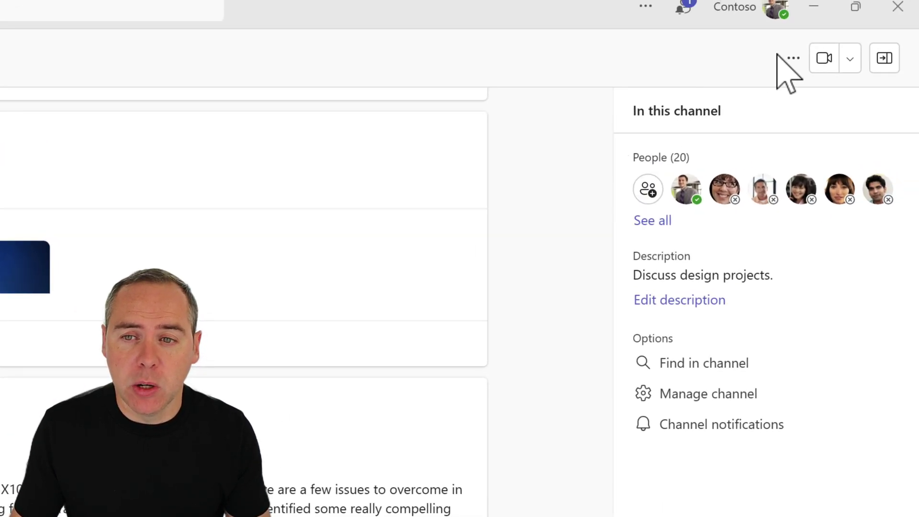
# Try showing new posts at the top of the Design channel.
pyautogui.click(792, 58)
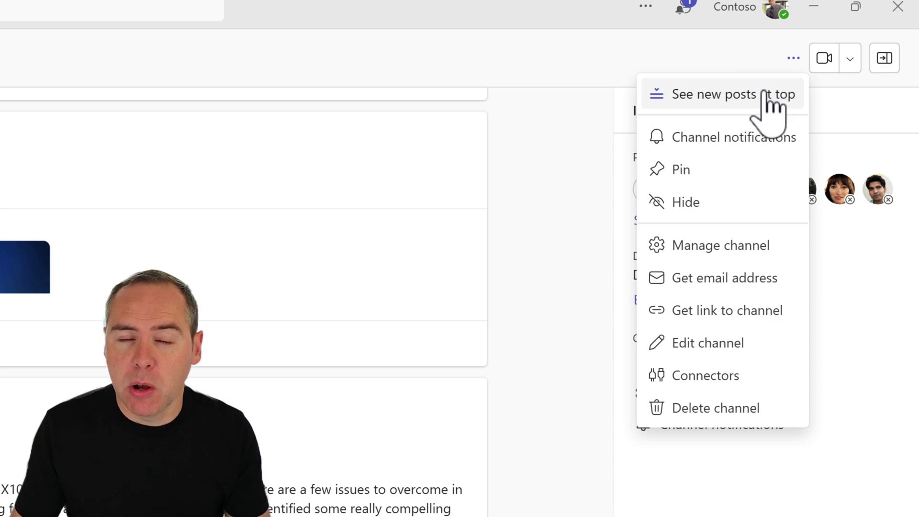
pyautogui.click(565, 201)
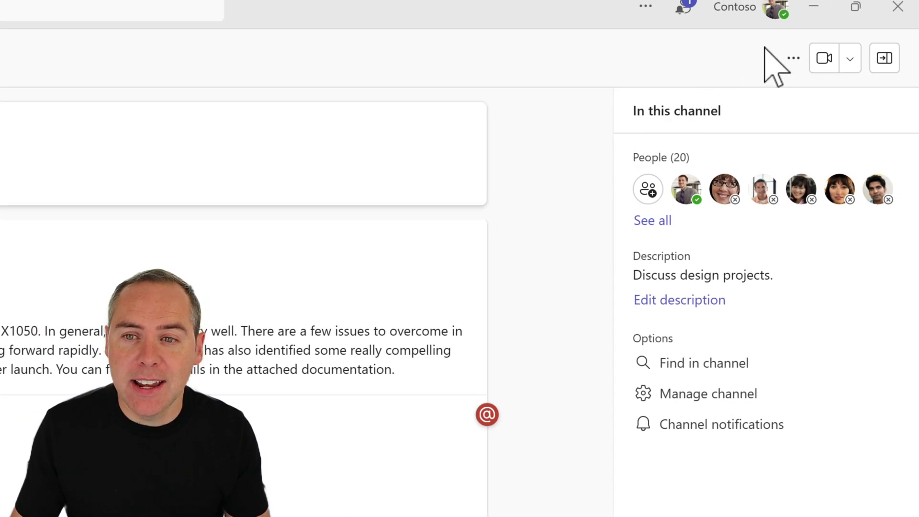
pyautogui.click(793, 58)
pyautogui.click(847, 33)
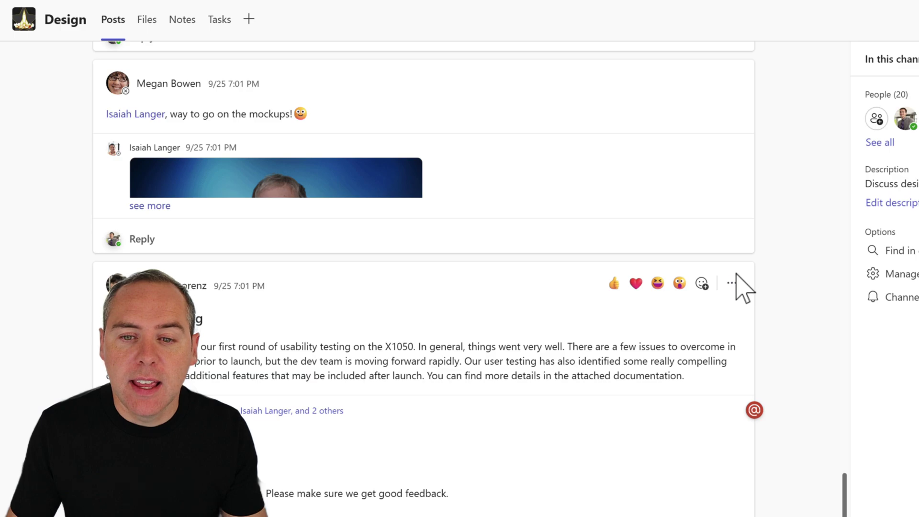
# Open the Usability Testing conversation in a new window, scroll through its earlier replies and move the window aside.
pyautogui.click(733, 284)
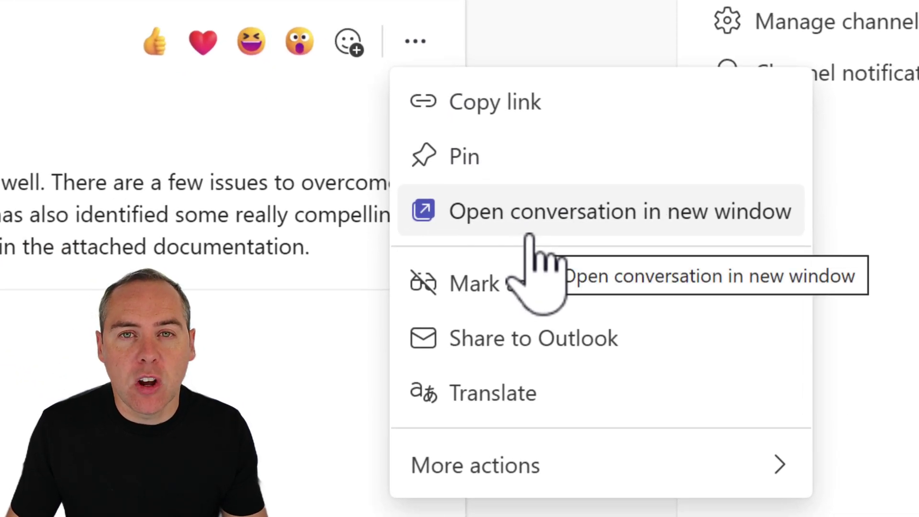
pyautogui.click(688, 316)
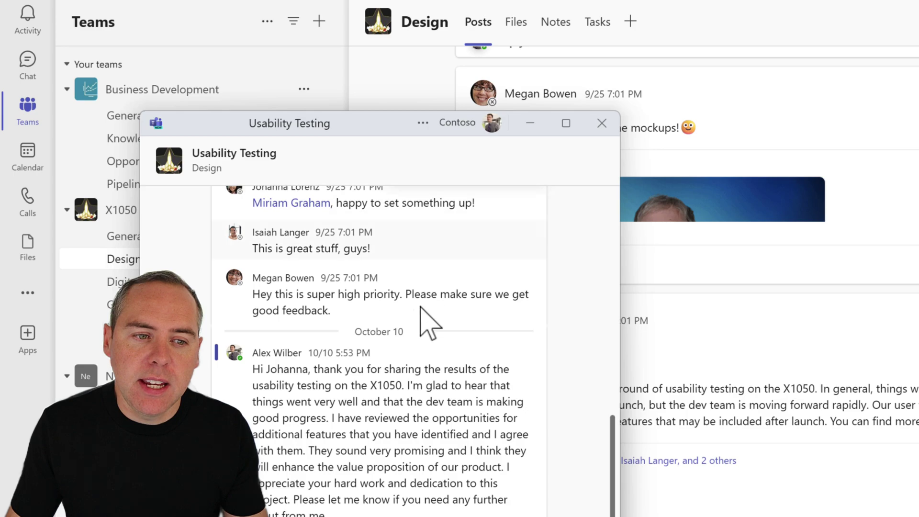
pyautogui.scroll(5, 430, 324)
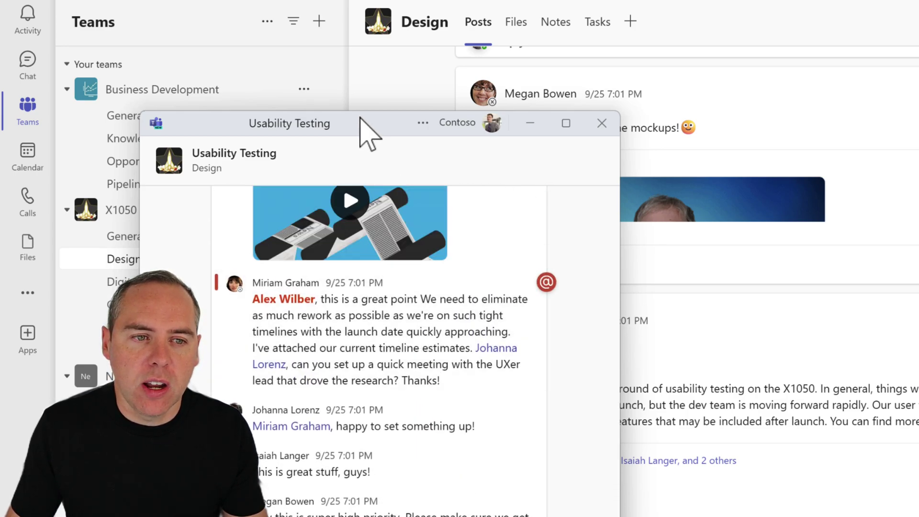
pyautogui.moveTo(364, 123); pyautogui.dragTo(734, 146)
# Go to the X1050 Launch Team's General channel in the main window and switch between the open windows.
pyautogui.click(158, 253)
pyautogui.click(154, 242)
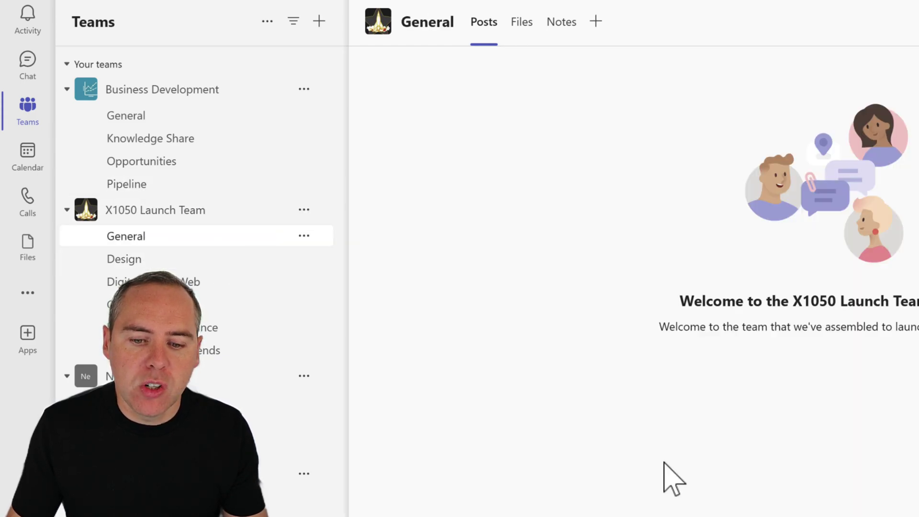
pyautogui.hotkey('alt', 'Tab')
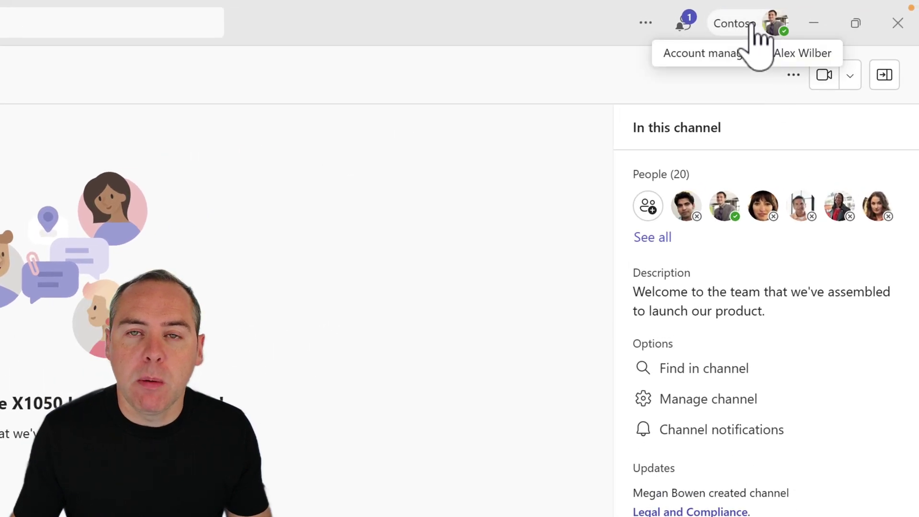
# Open the unread chat from the brantconsultingdemo organization and add a thumbs-up reaction to the message "It's nothing major".
pyautogui.click(754, 25)
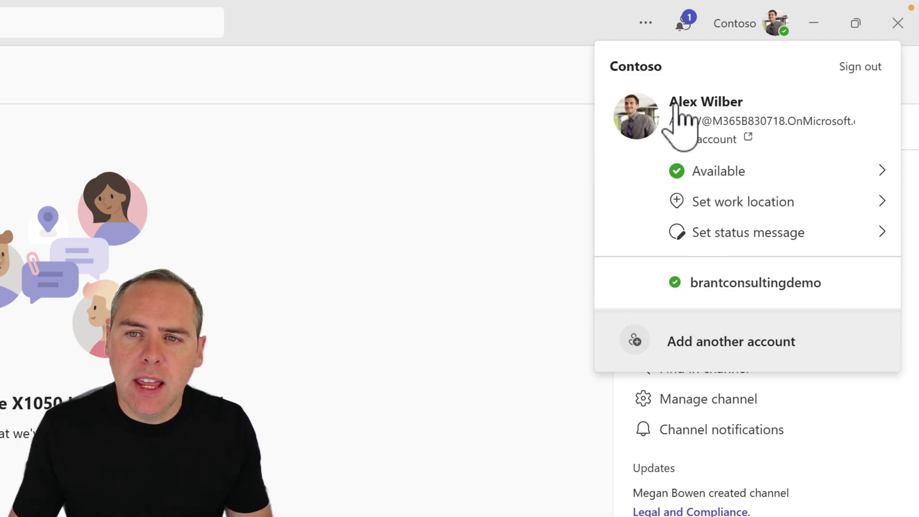
pyautogui.click(685, 30)
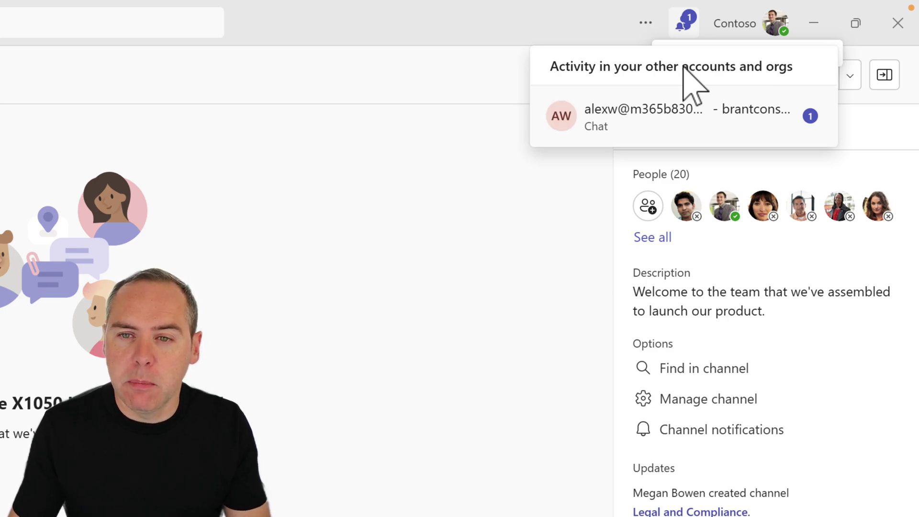
pyautogui.click(657, 116)
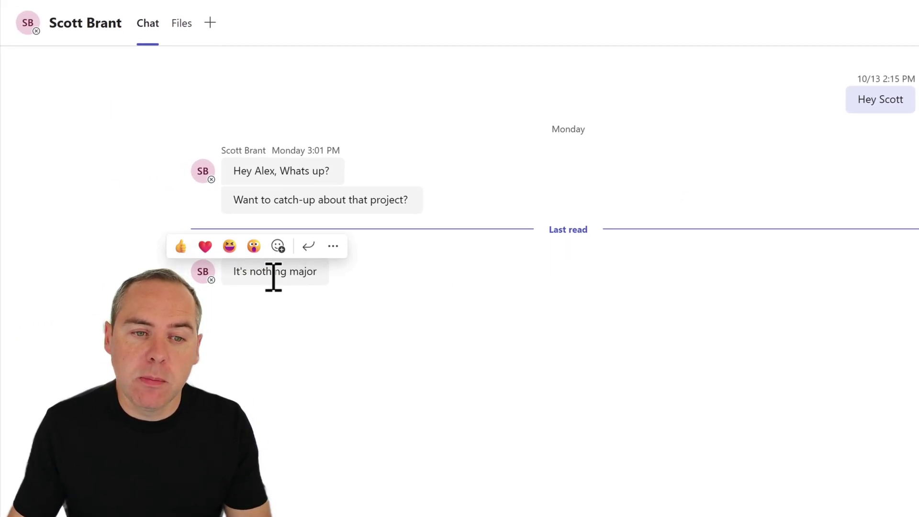
pyautogui.moveTo(223, 269)
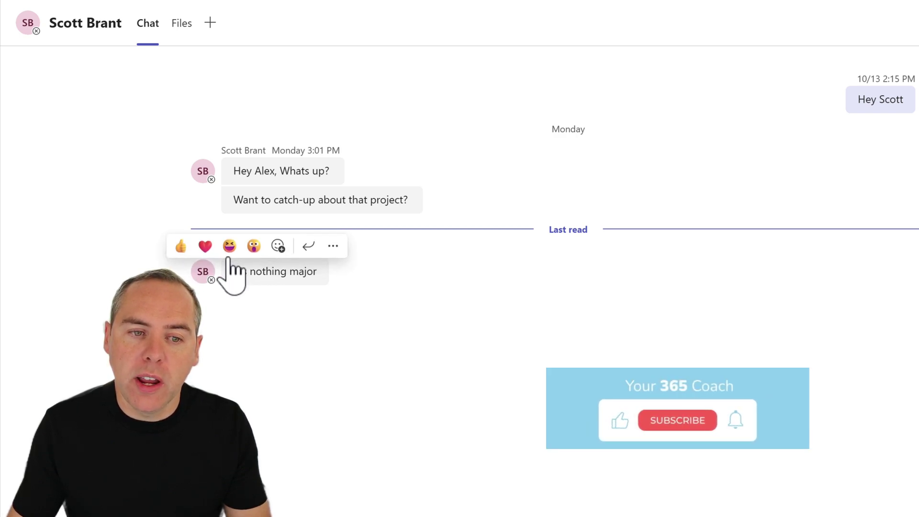
pyautogui.click(181, 251)
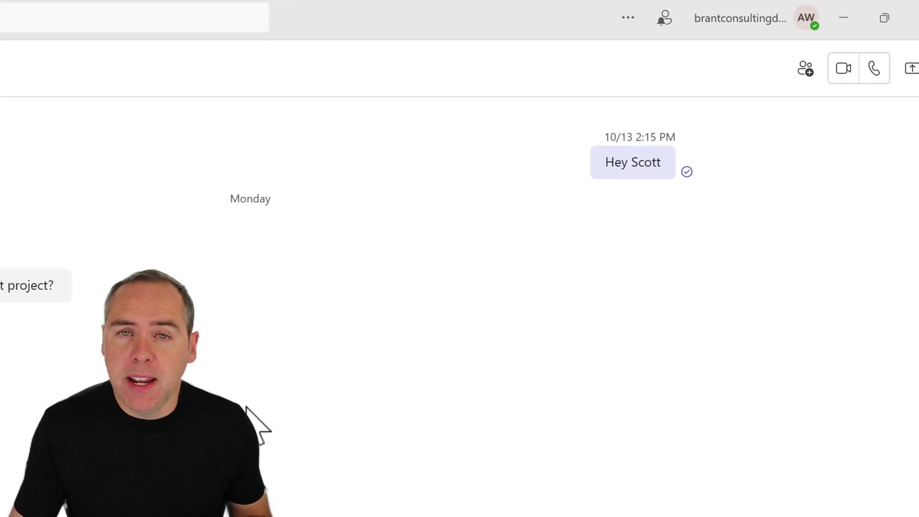
# Switch the account back to the Contoso organization.
pyautogui.click(742, 24)
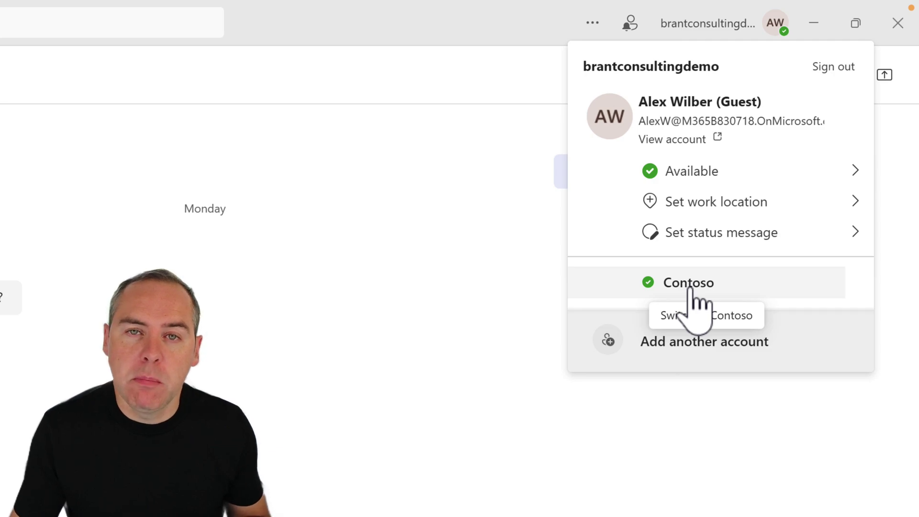
pyautogui.click(689, 283)
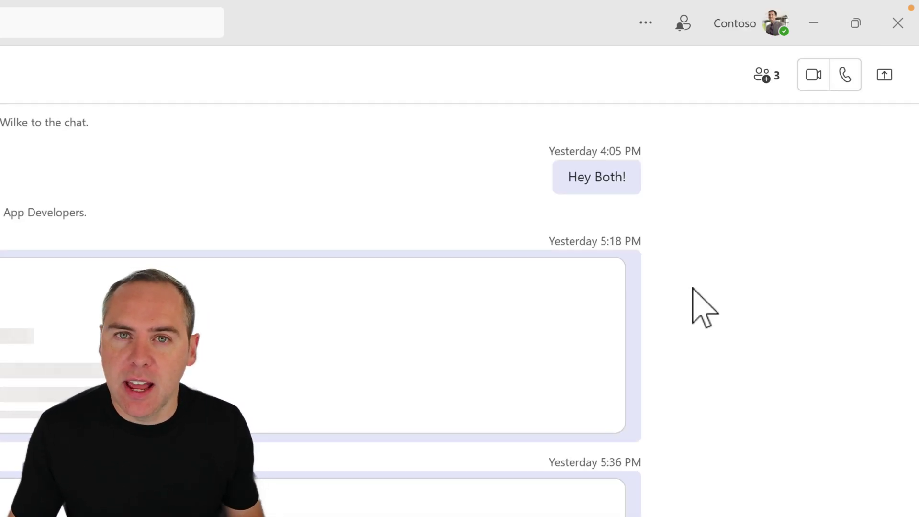
# Set the Contoso account's availability status to Busy.
pyautogui.click(753, 27)
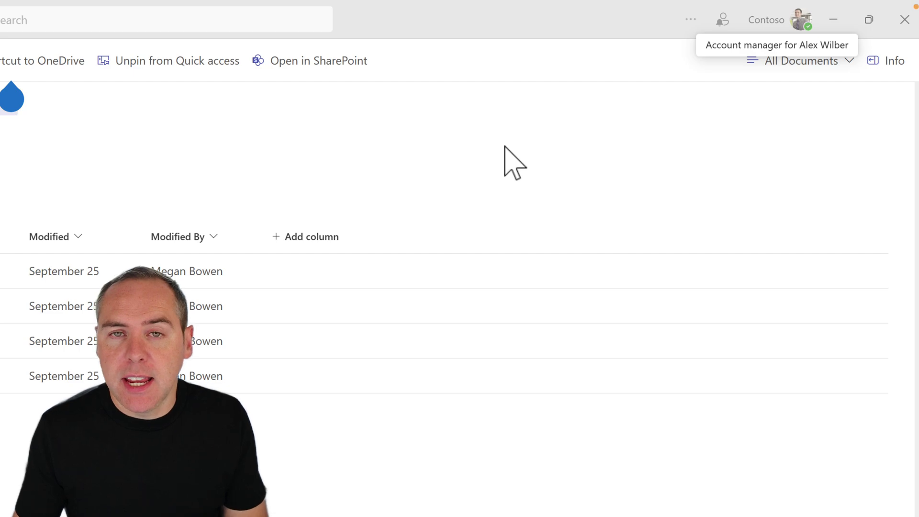
pyautogui.click(801, 21)
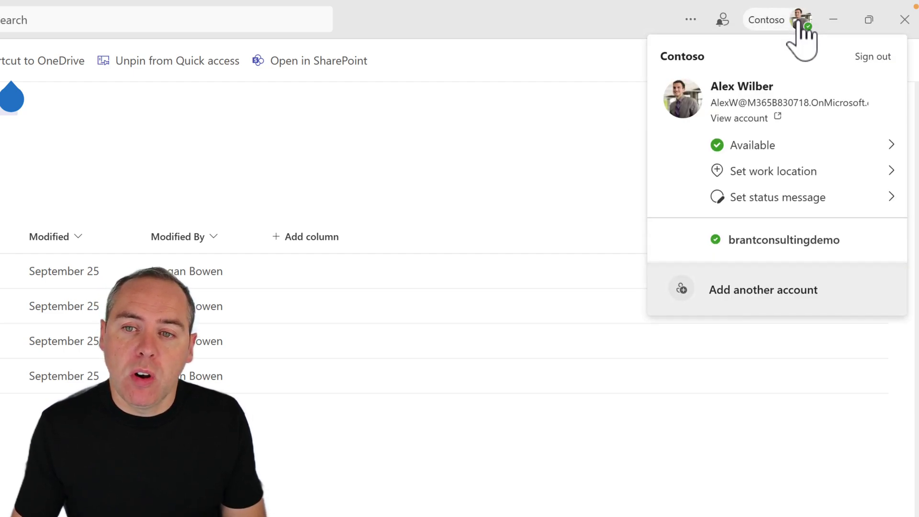
pyautogui.click(783, 152)
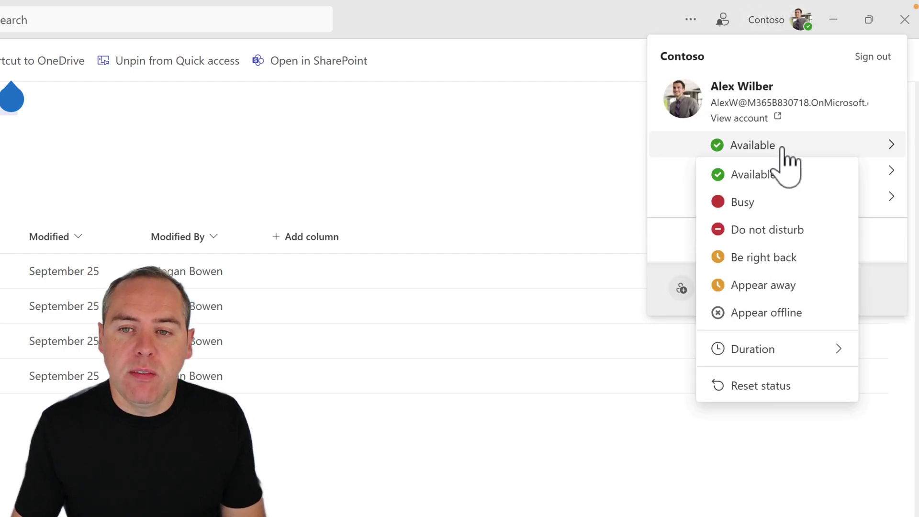
pyautogui.click(775, 207)
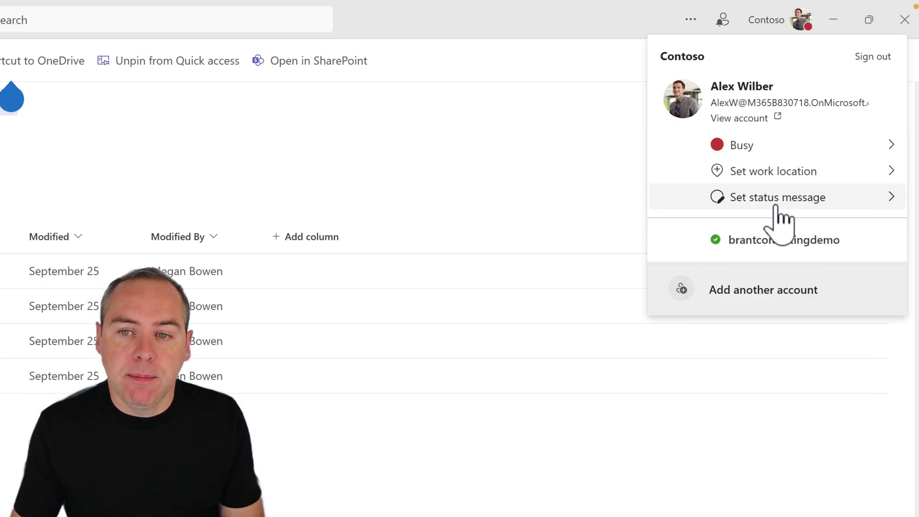
# Set today's work location to Remote for the Contoso account and view the status message settings.
pyautogui.click(772, 177)
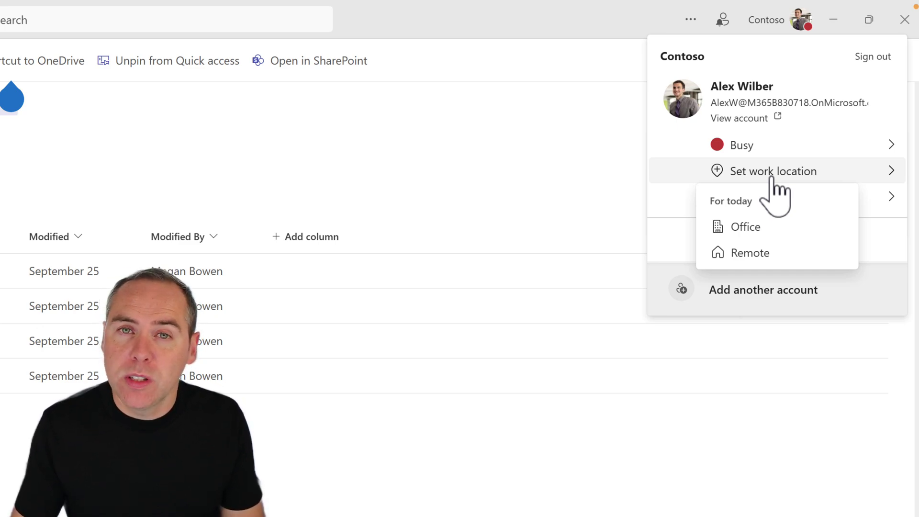
pyautogui.click(782, 252)
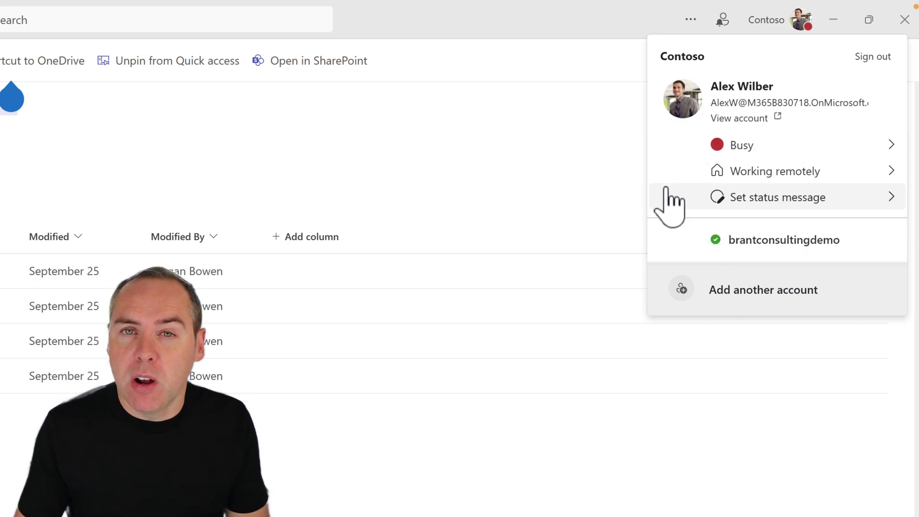
pyautogui.click(770, 200)
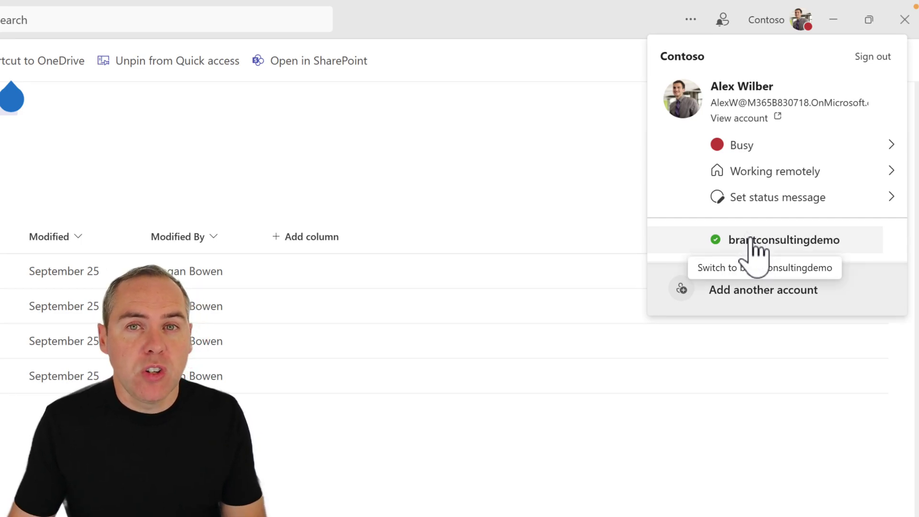
# Switch to the brantconsultingdemo organization and set its availability status to Appear away.
pyautogui.click(755, 248)
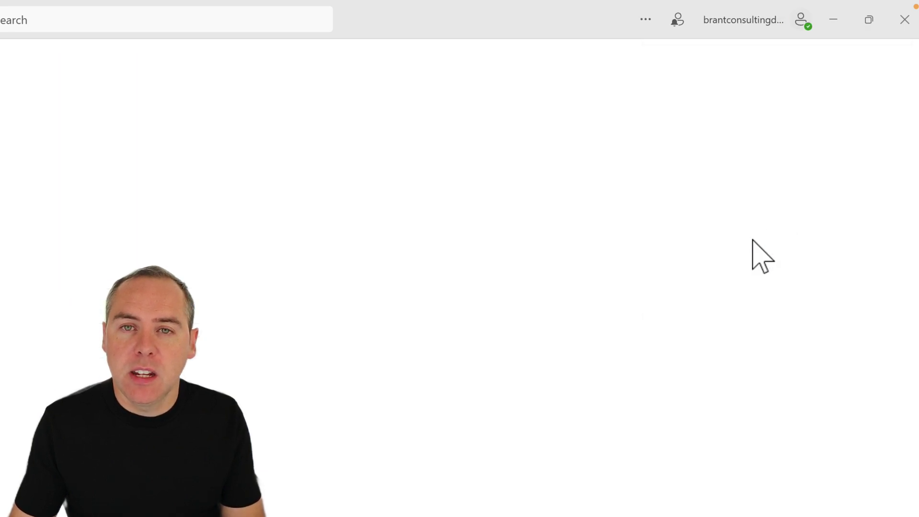
pyautogui.click(804, 24)
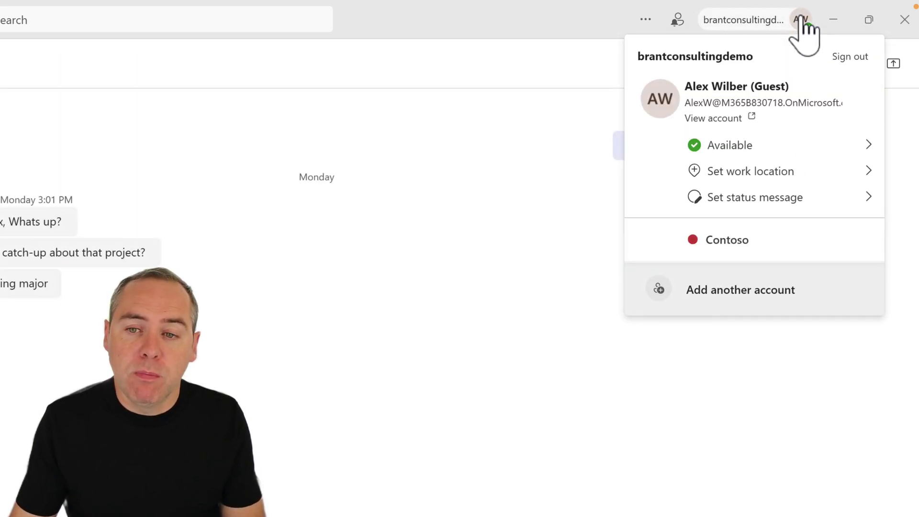
pyautogui.click(766, 147)
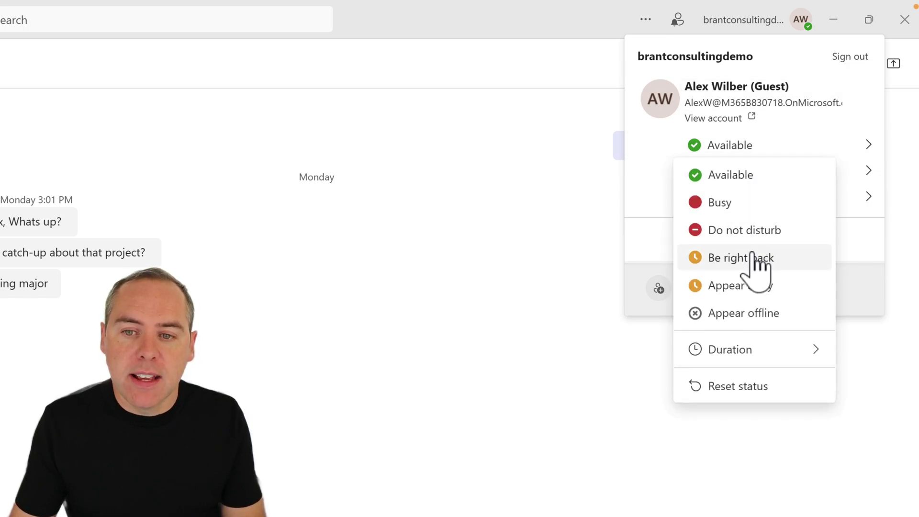
pyautogui.click(756, 288)
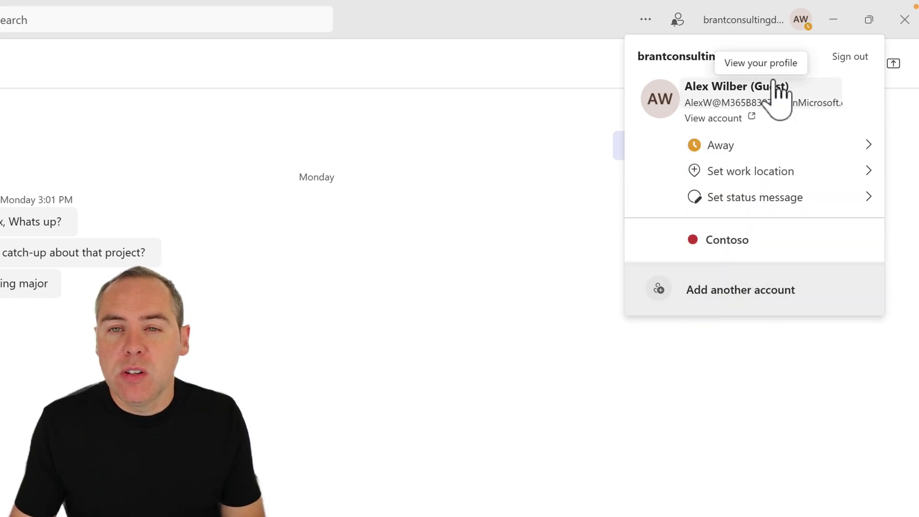
# Return to the Contoso organization and check its account details.
pyautogui.click(777, 244)
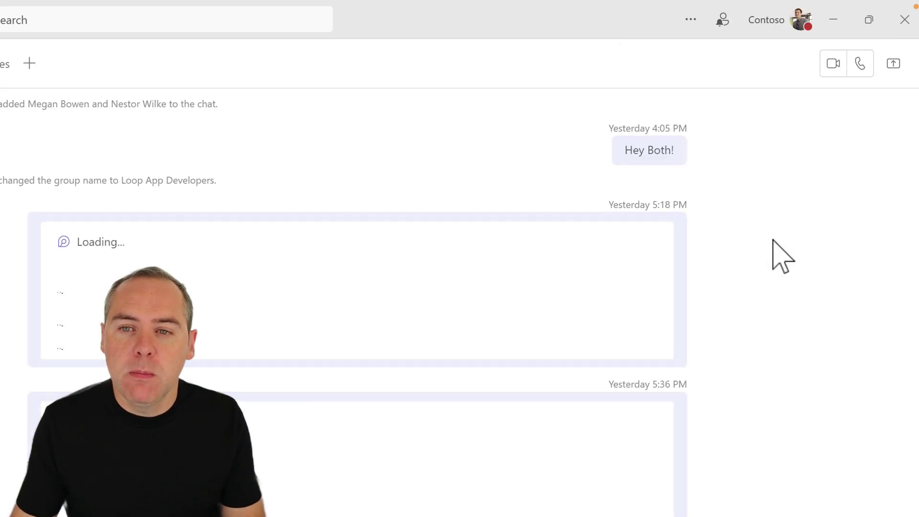
pyautogui.click(788, 21)
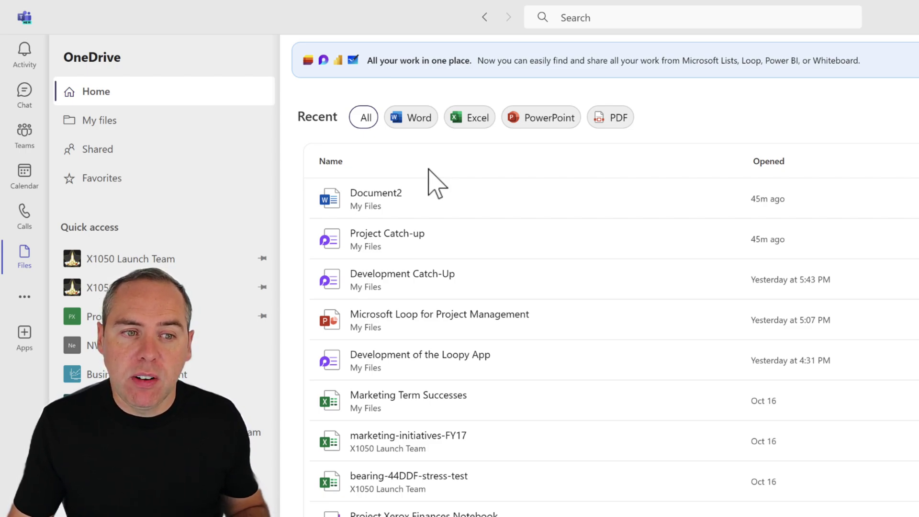
# View Document2 from the recent OneDrive files, and filter the recent list to PDF files before clearing the filter.
pyautogui.click(387, 200)
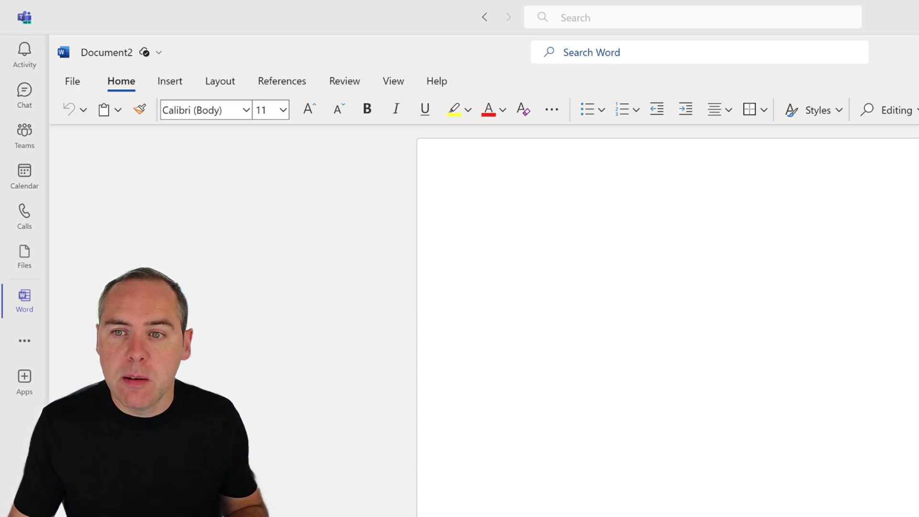
pyautogui.hotkey('alt', 'Left')
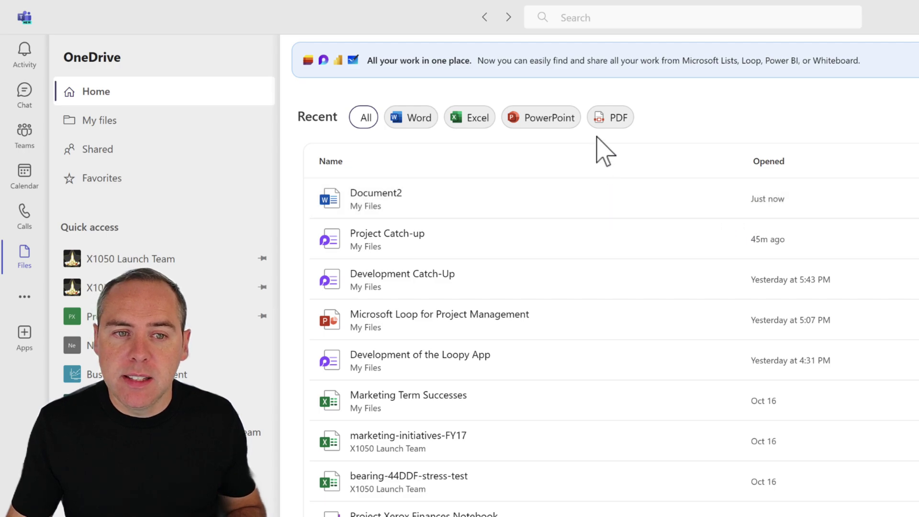
pyautogui.click(615, 119)
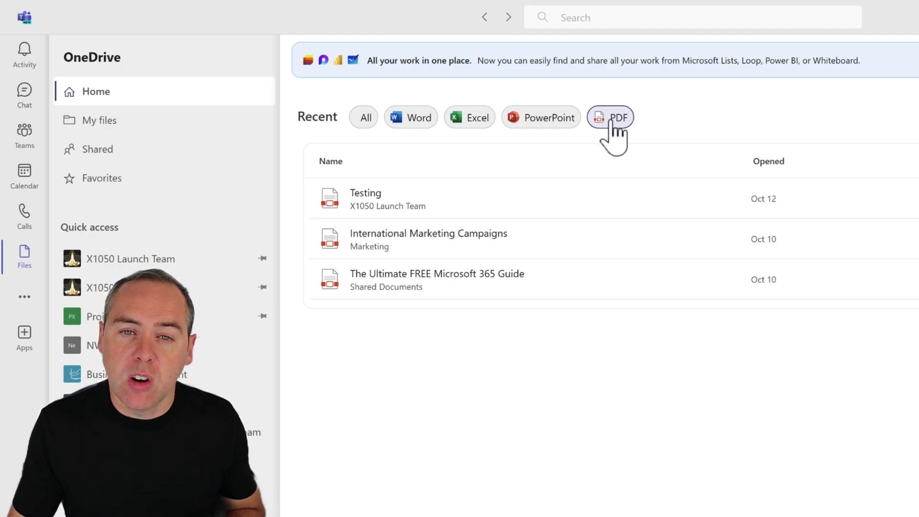
pyautogui.click(612, 119)
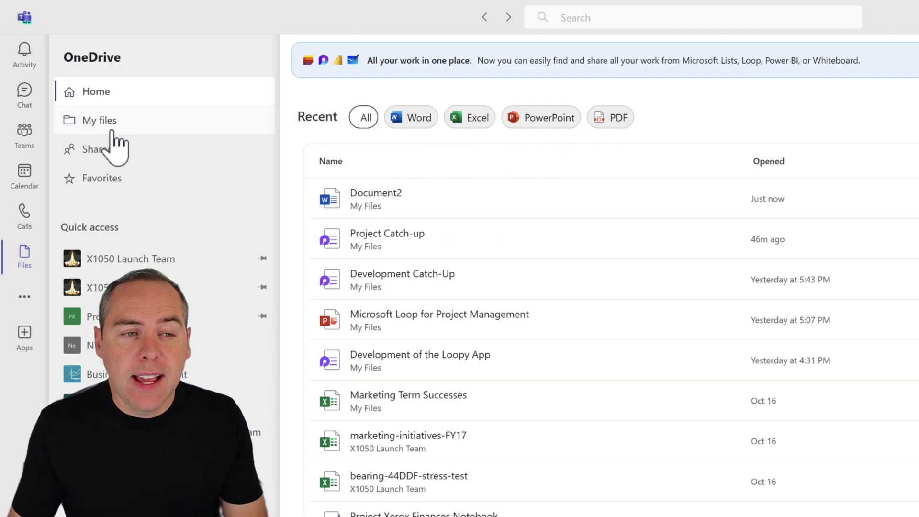
# Change the color of the Attachments folder in My files to dark green.
pyautogui.click(84, 121)
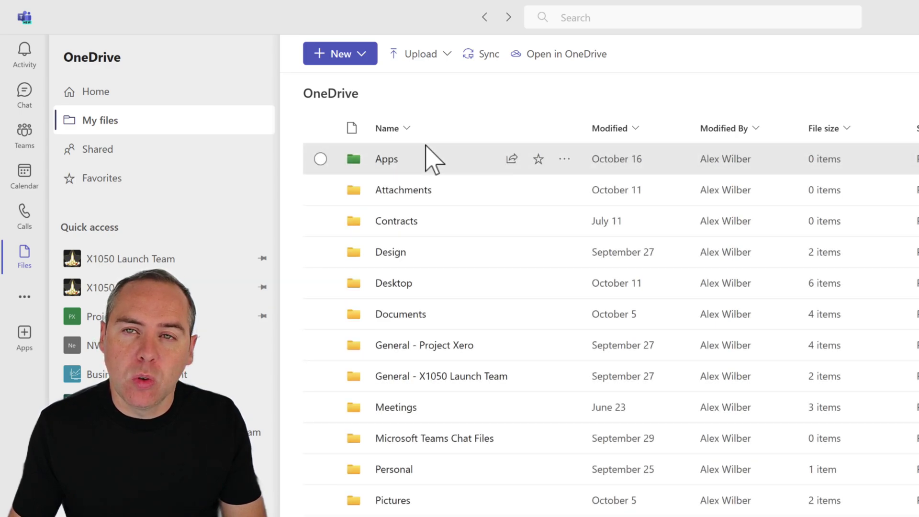
pyautogui.click(321, 190)
pyautogui.click(564, 190)
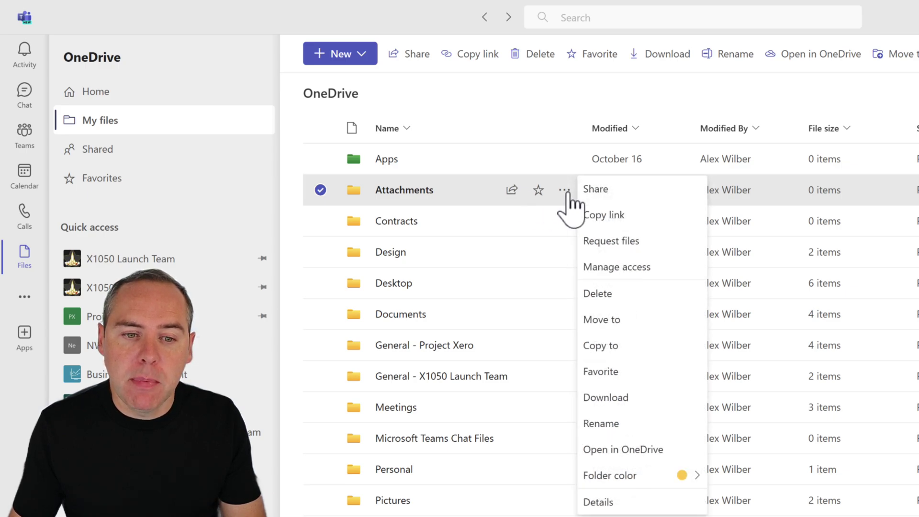
pyautogui.moveTo(664, 477)
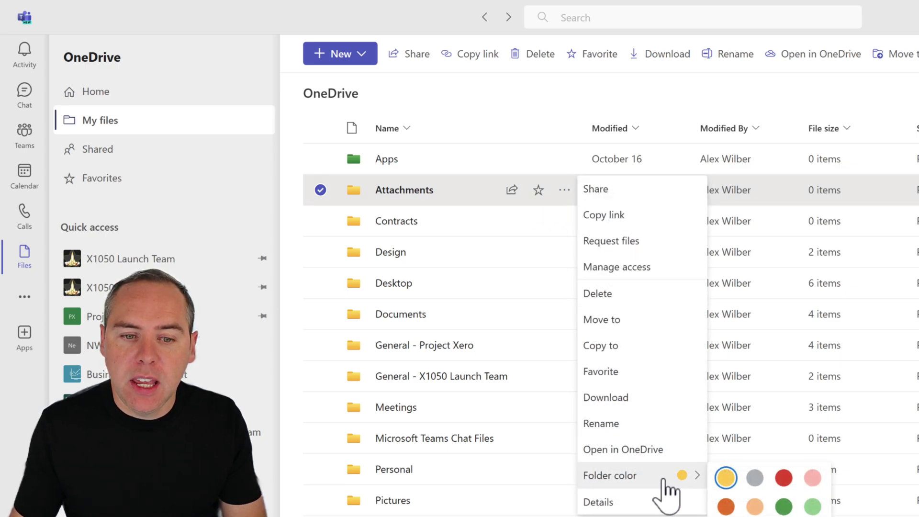
pyautogui.click(783, 507)
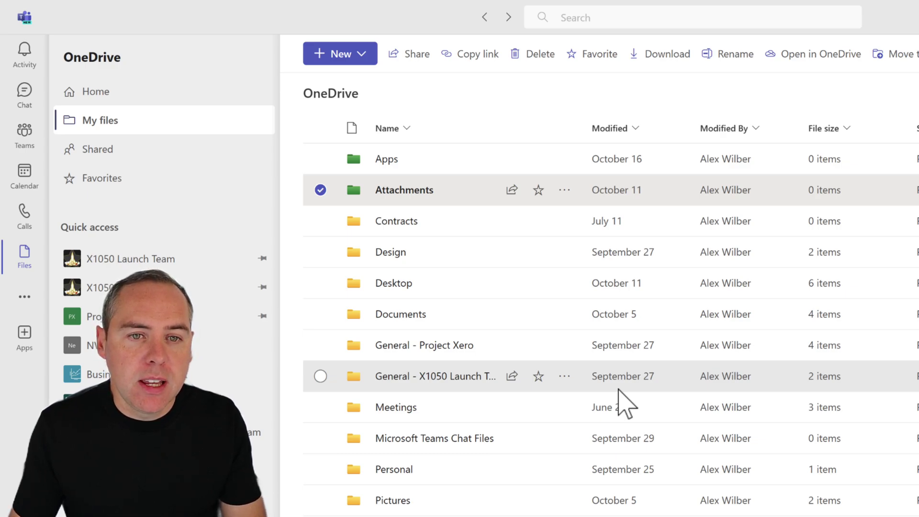
# View the shared files, list those shared by you, and open the sharing options for Income Data Denver.
pyautogui.click(122, 150)
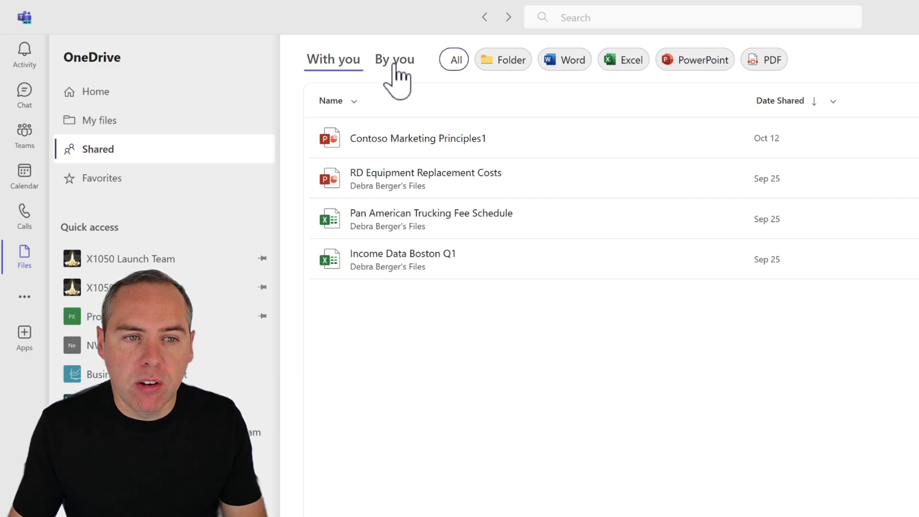
pyautogui.click(395, 62)
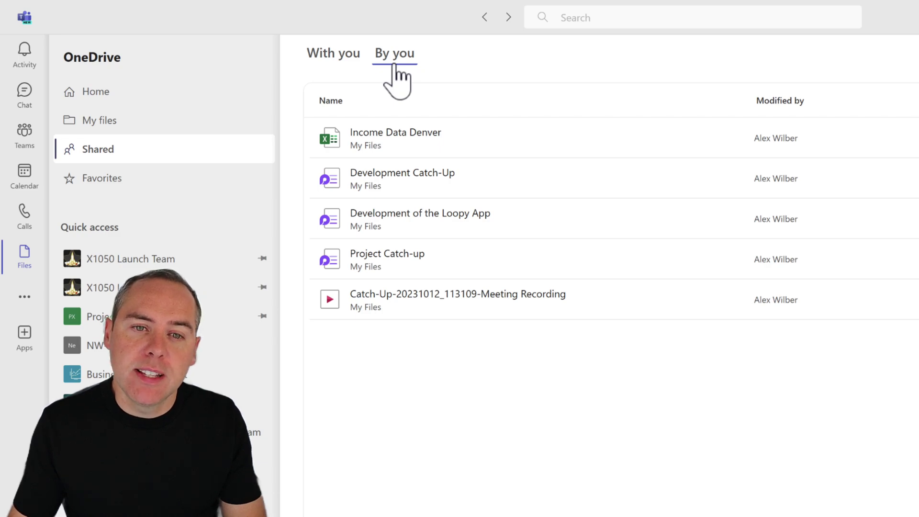
pyautogui.moveTo(501, 152)
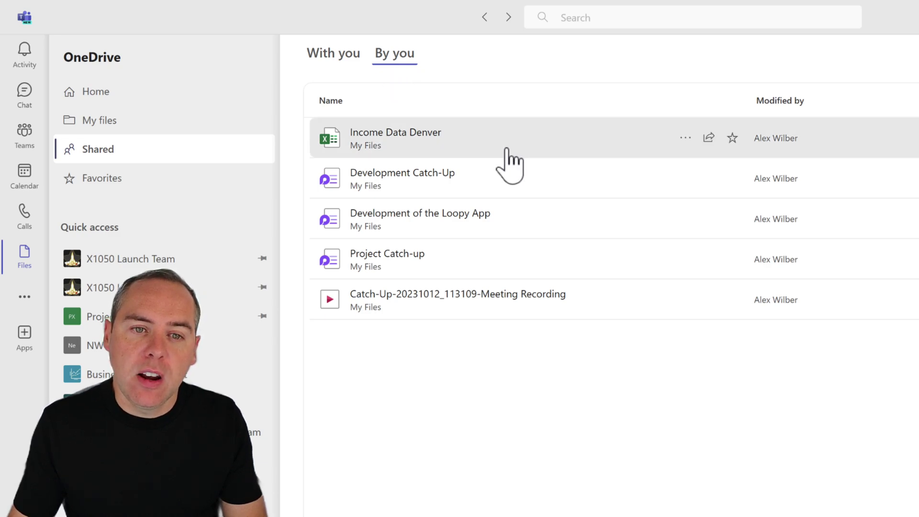
pyautogui.click(708, 139)
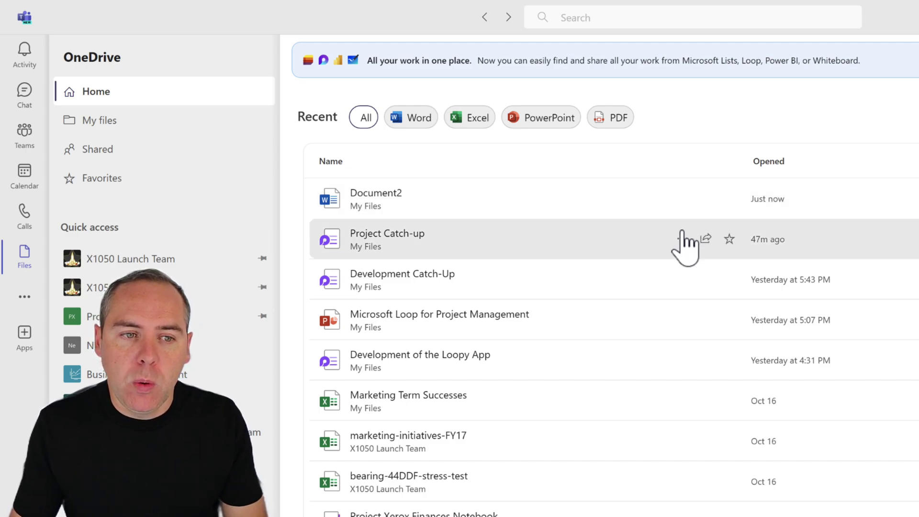
# Add Document2 and Development Catch-Up to the favorites and view the Favorites list.
pyautogui.click(728, 198)
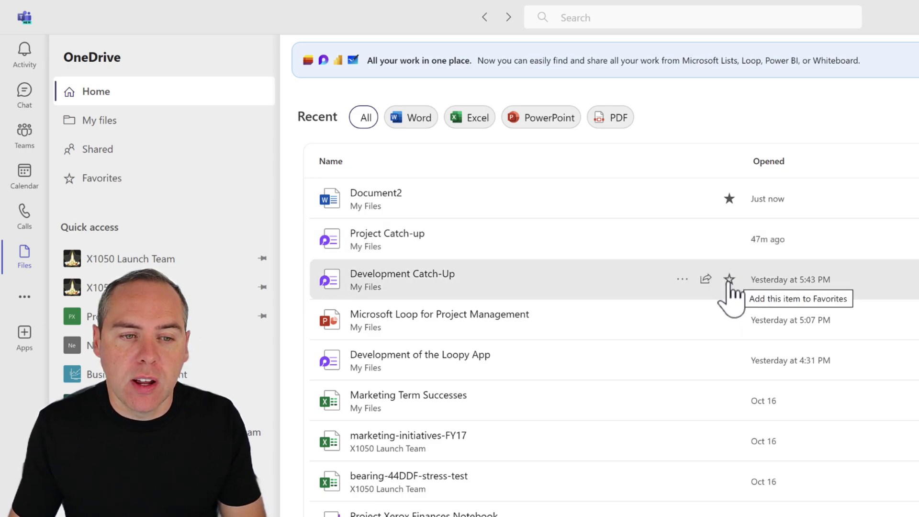
pyautogui.click(728, 279)
pyautogui.click(114, 187)
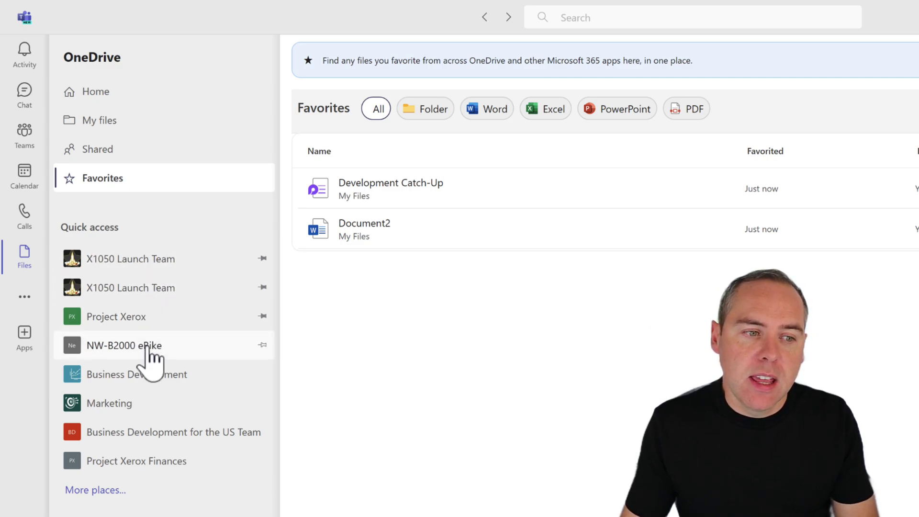
# Open the Business Development document library and pin it to Quick access.
pyautogui.click(143, 378)
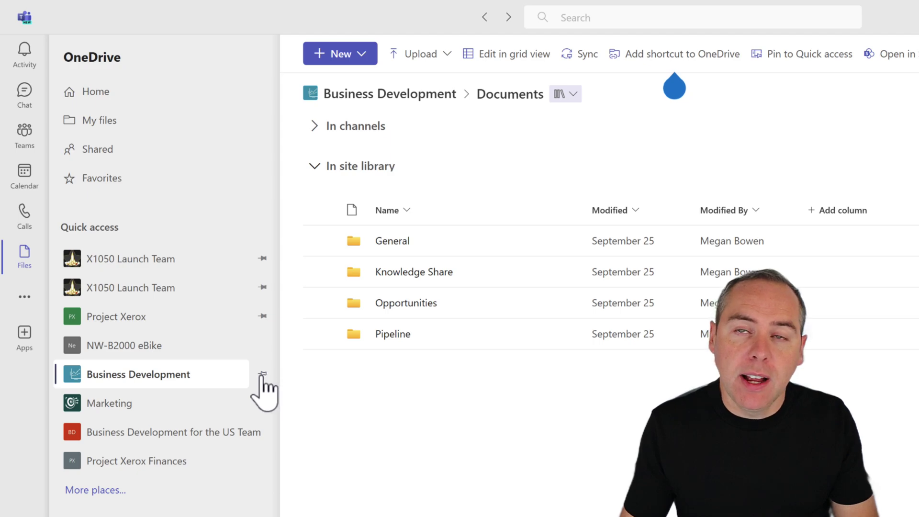
pyautogui.click(262, 374)
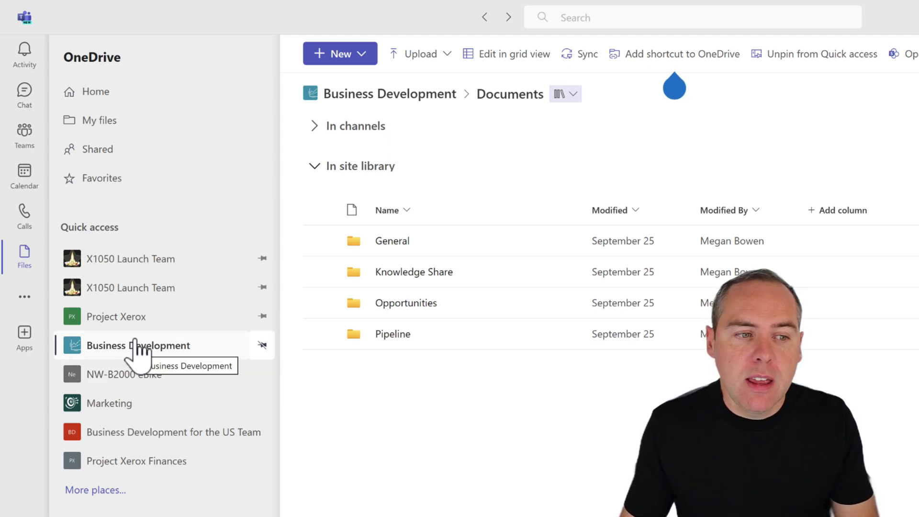
pyautogui.click(137, 324)
pyautogui.click(139, 345)
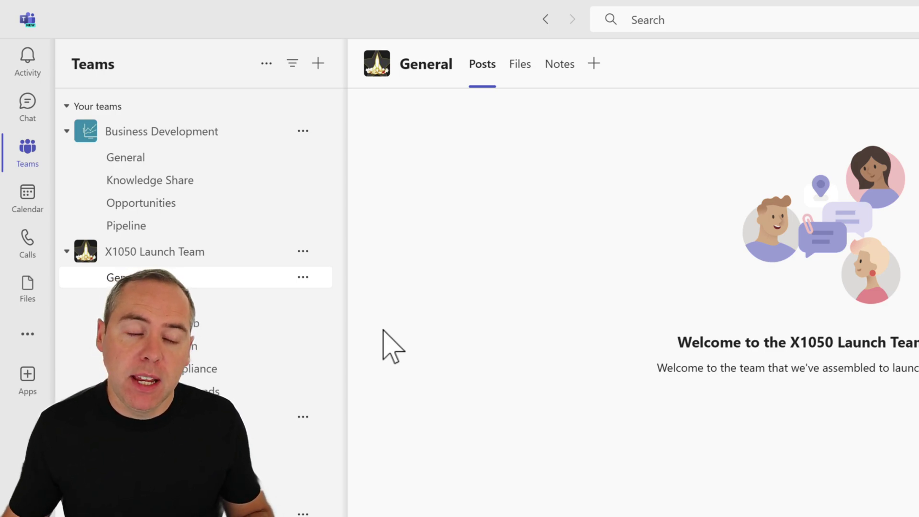
# Open the Meet app, show all recent meetings, and open the agenda and notes of Development Catch-Up.
pyautogui.click(29, 335)
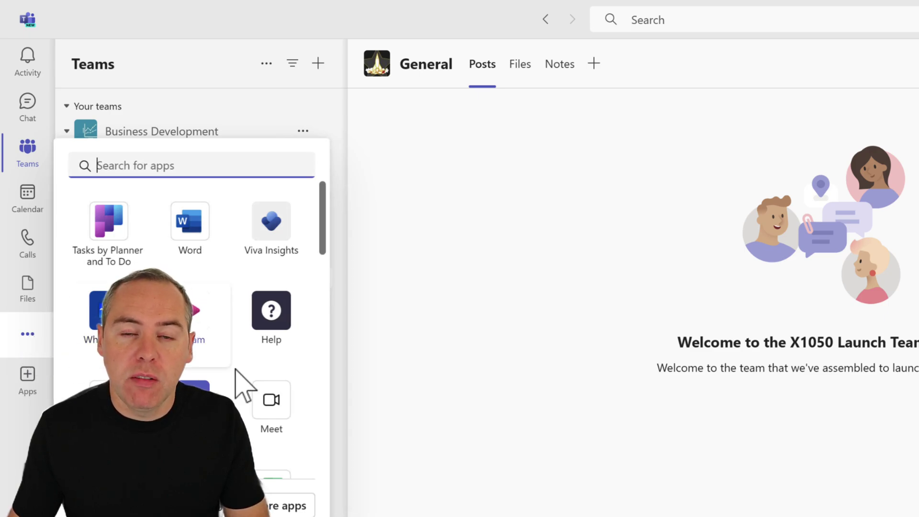
pyautogui.click(282, 431)
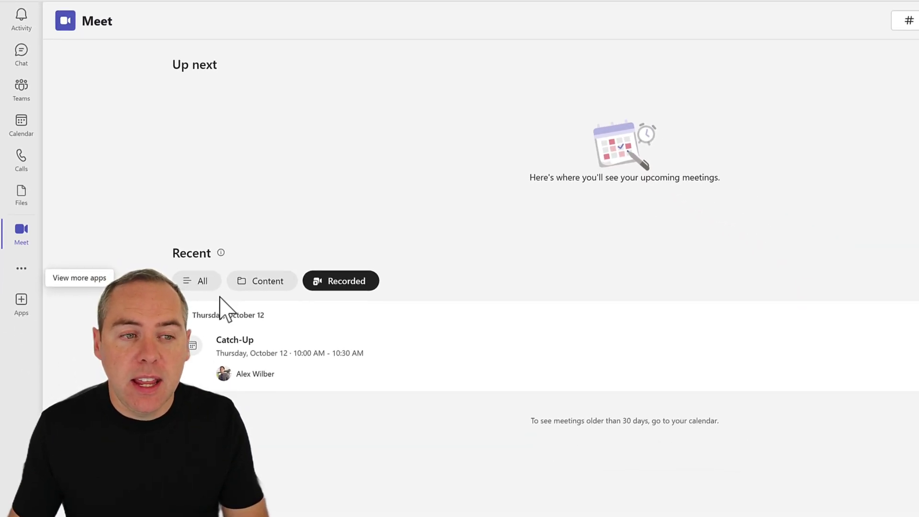
pyautogui.click(215, 286)
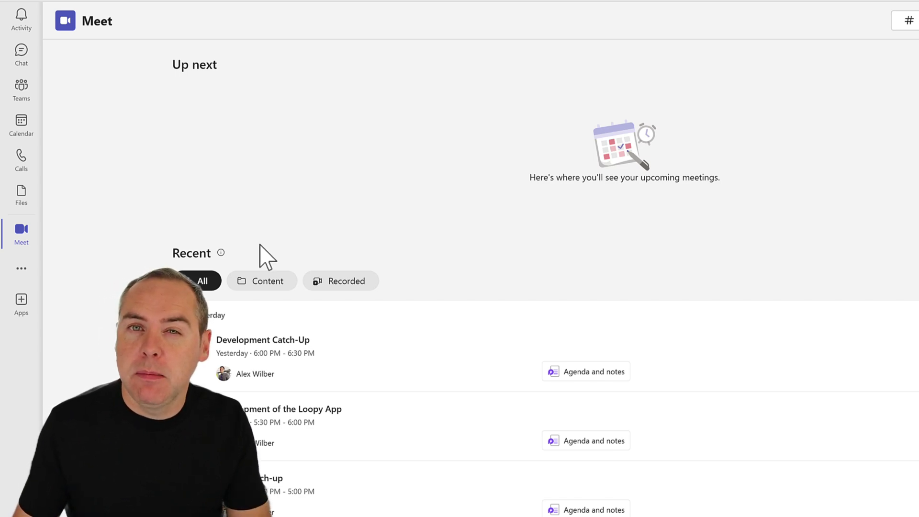
pyautogui.click(580, 375)
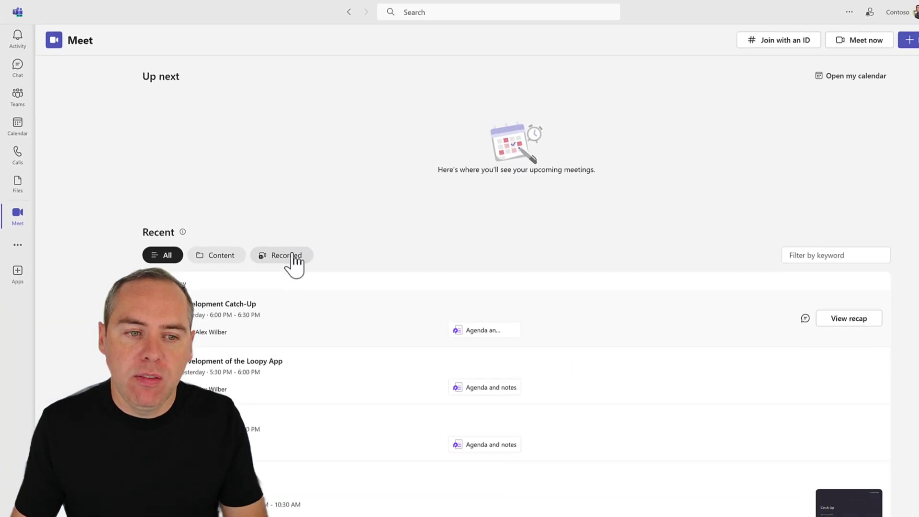
# Filter the recent meetings to recorded ones and open the recap of the October 12 Catch-Up meeting.
pyautogui.click(282, 253)
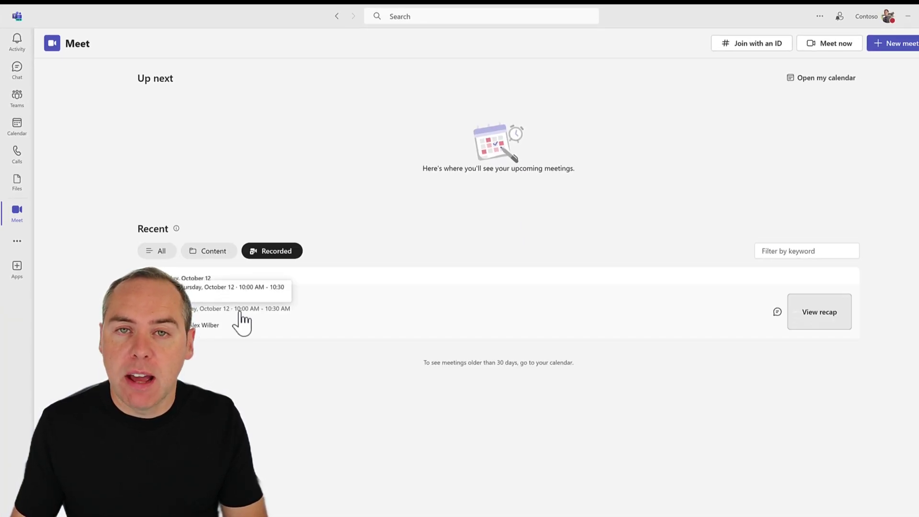
pyautogui.click(820, 314)
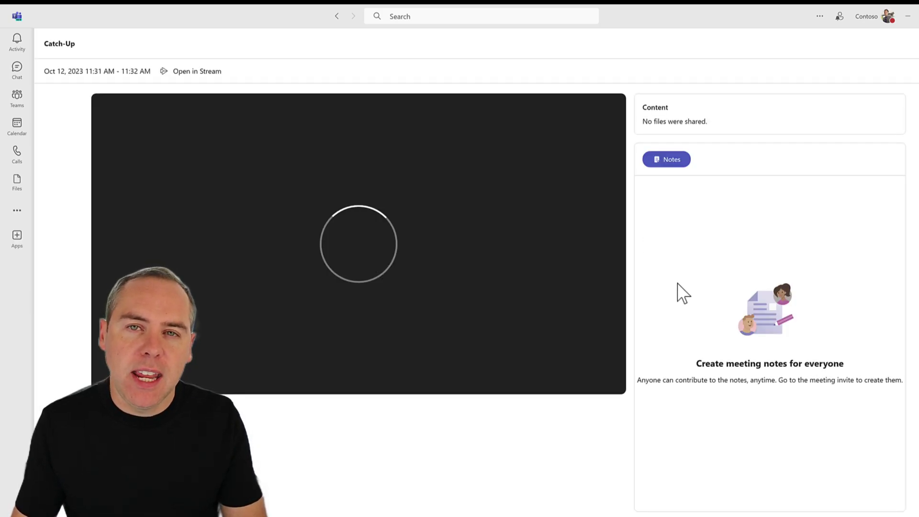